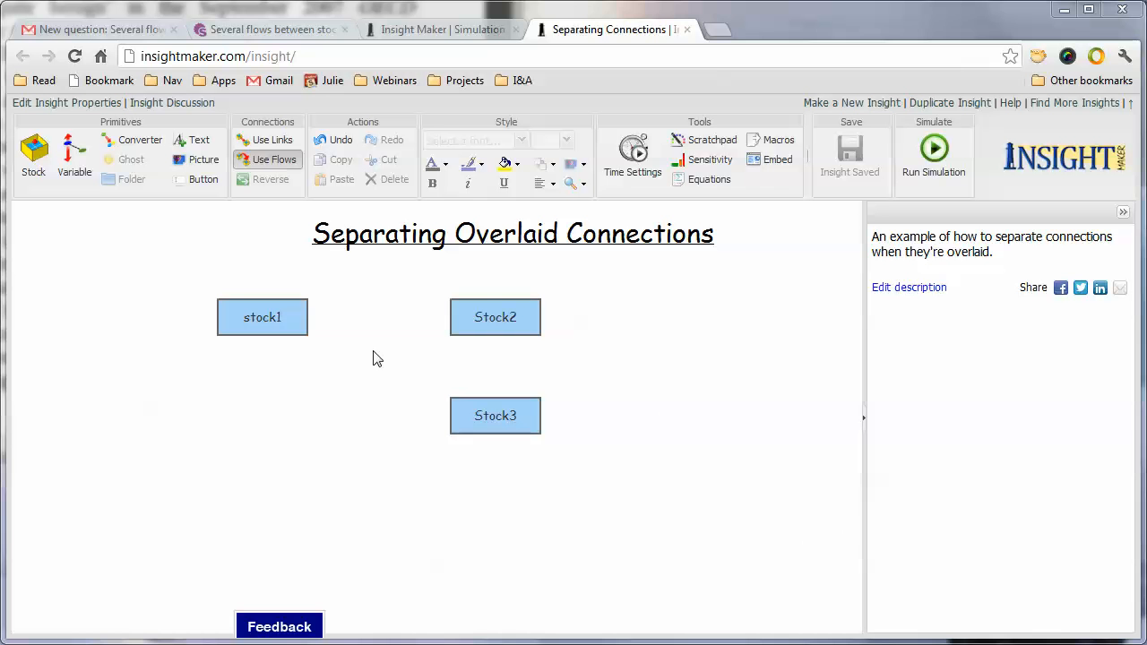
- Move stock1, Stock2 and Stock3 together down and right, toward the centre of the diagram beneath the title
{"action": "left_click_drag", "start_coordinate": [170, 267], "coordinate": [640, 482]}
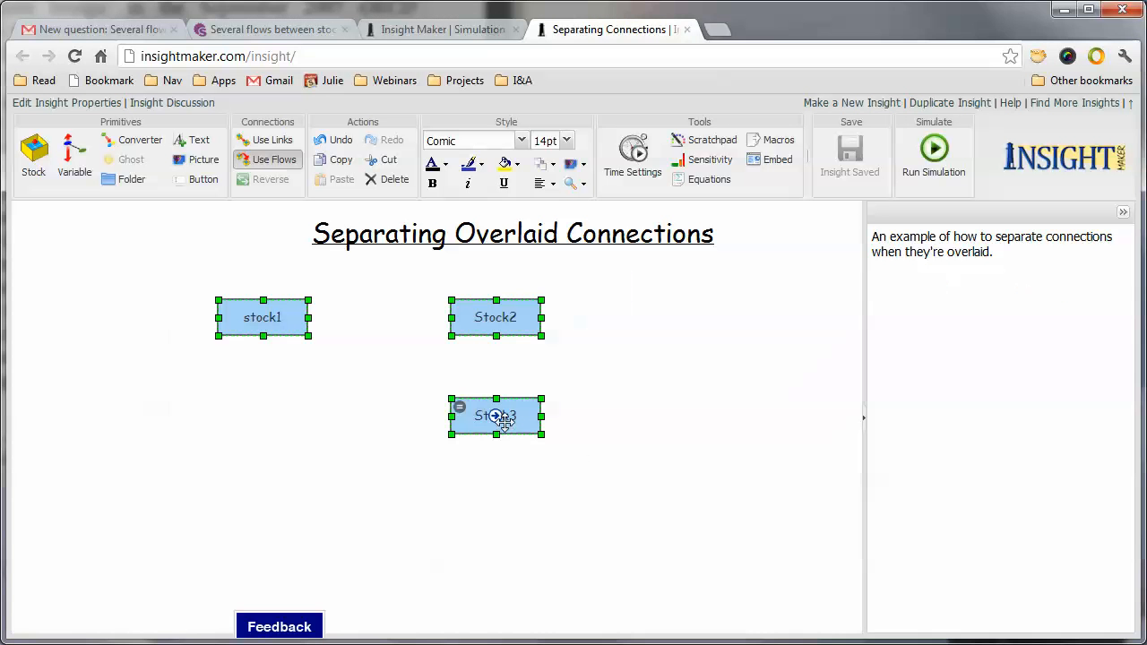
{"action": "left_click_drag", "start_coordinate": [504, 419], "coordinate": [639, 478]}
{"action": "left_click", "coordinate": [769, 483]}
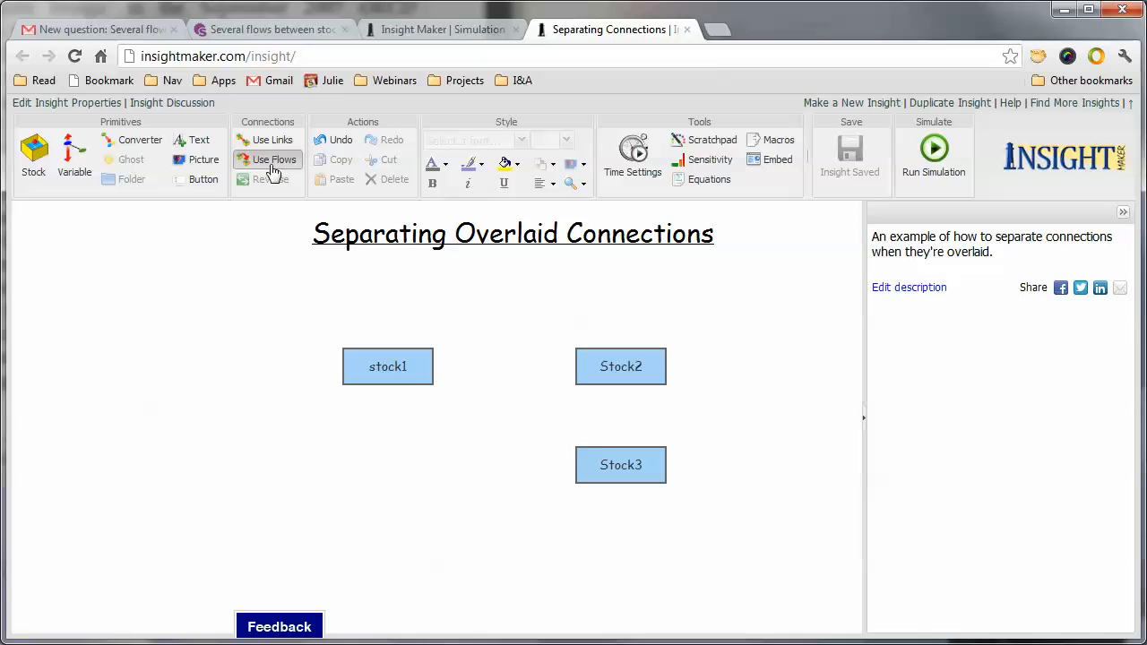
- Draw a flow from stock1 to Stock2
{"action": "mouse_move", "coordinate": [395, 376]}
{"action": "left_click_drag", "start_coordinate": [392, 376], "coordinate": [596, 362]}
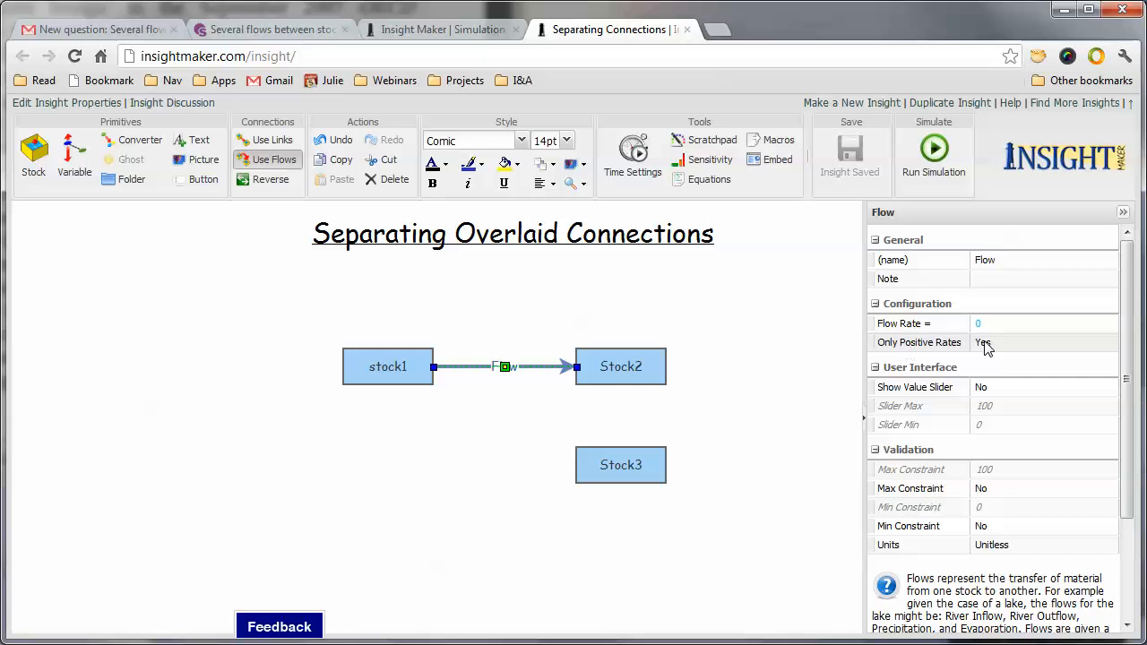
- Check the Only Positive Rates choices for the stock1 to Stock2 flow without changing them, and save the insight
{"action": "left_click", "coordinate": [1084, 345]}
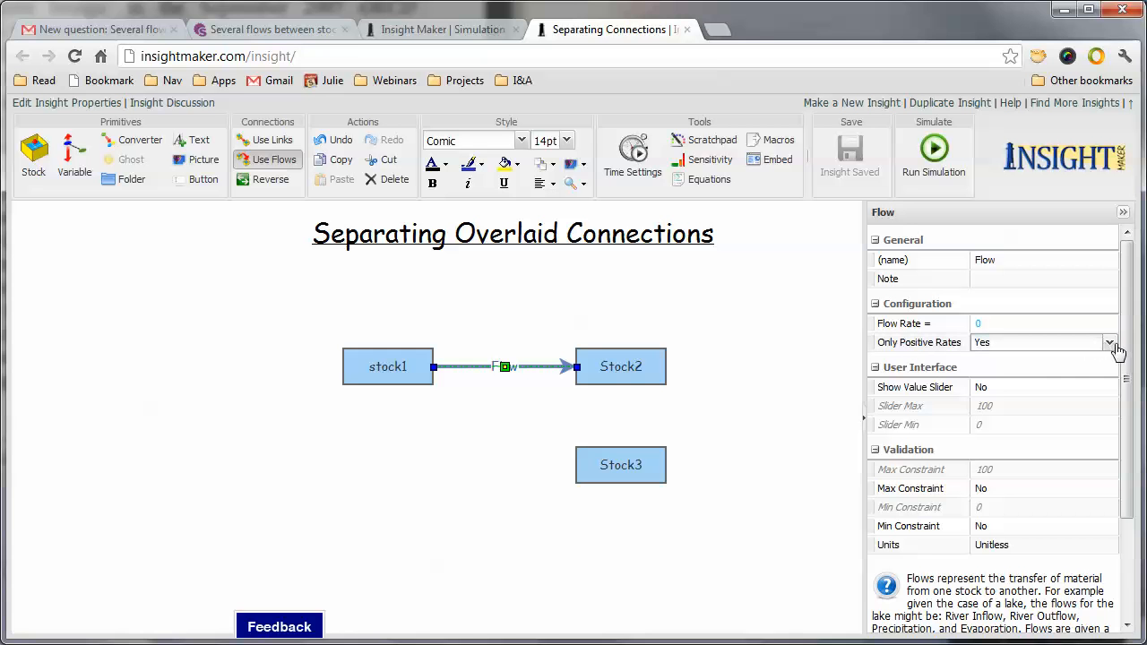
{"action": "left_click", "coordinate": [1108, 344]}
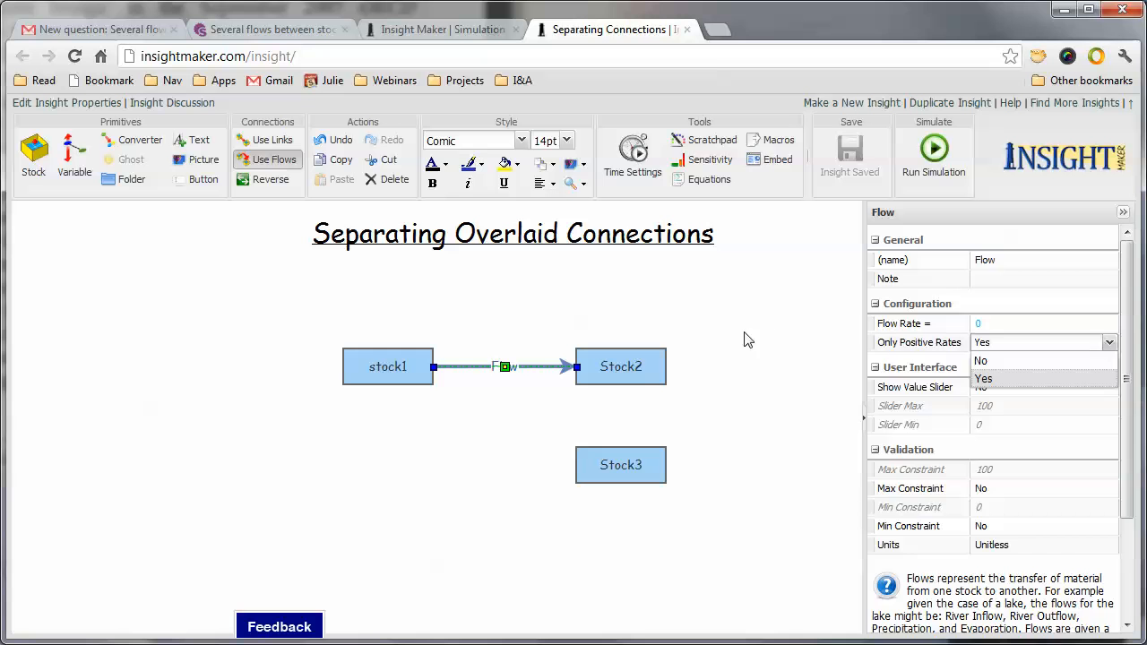
{"action": "left_click", "coordinate": [767, 334]}
{"action": "key", "text": "ctrl+s"}
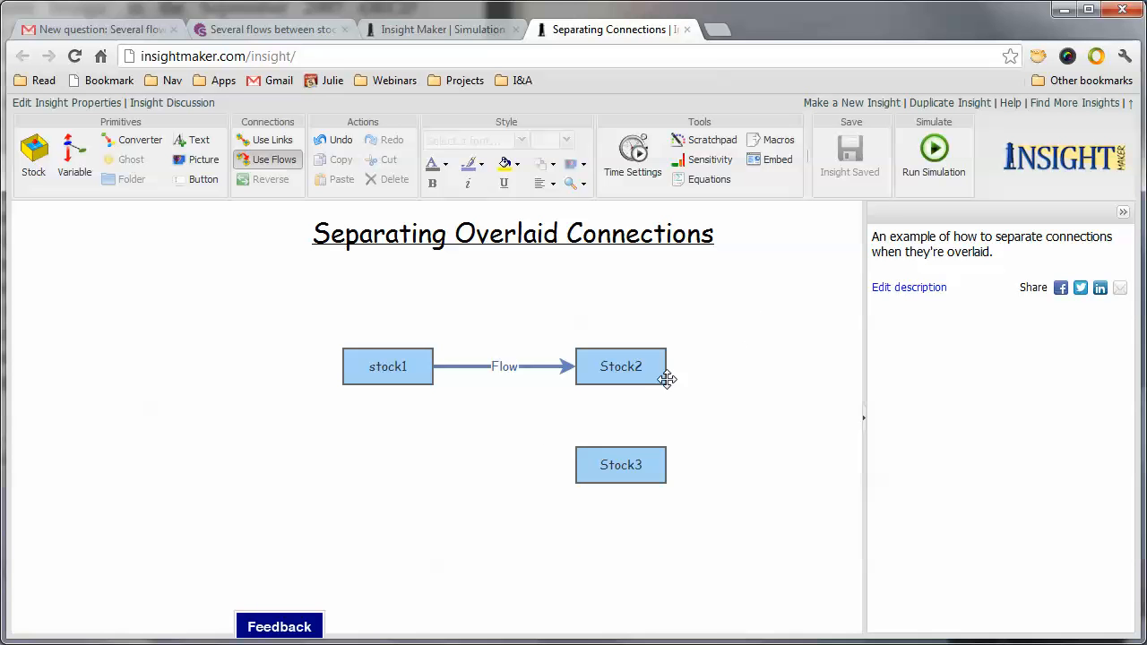
- Add a bend point to the flow from stock1 to Stock2 and route the line above both stocks
{"action": "left_click", "coordinate": [541, 366]}
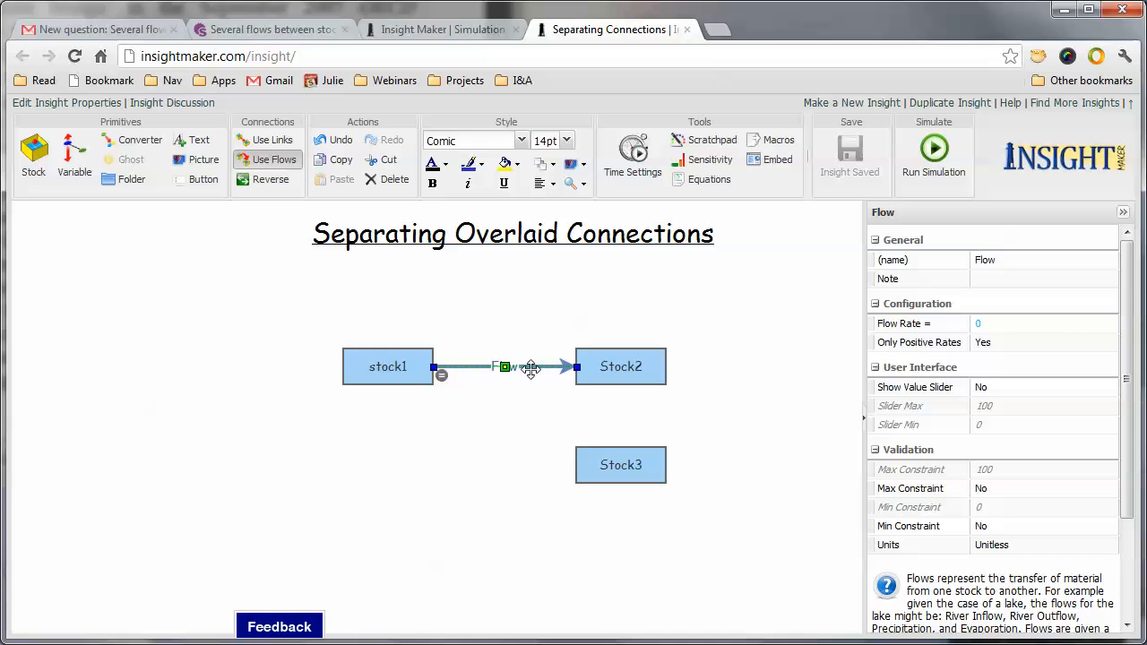
{"action": "left_click", "coordinate": [532, 368], "text": "shift"}
{"action": "left_click_drag", "start_coordinate": [532, 368], "coordinate": [561, 279]}
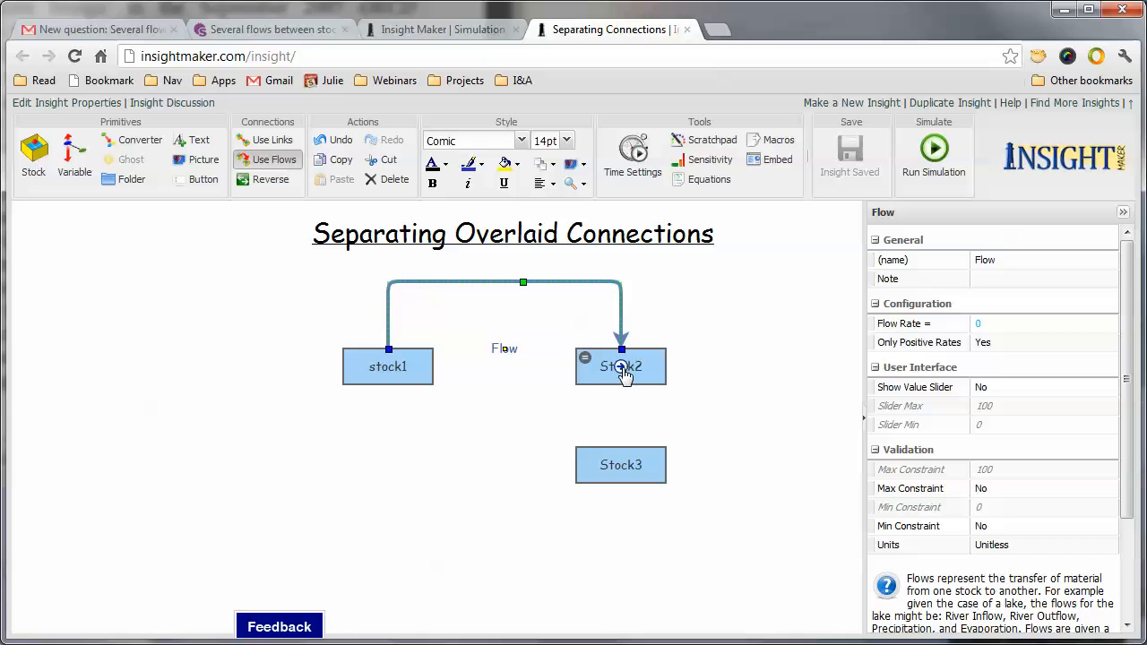
- Draw a return flow from Stock2 to stock1, route it below both stocks, and save the insight
{"action": "left_click_drag", "start_coordinate": [625, 375], "coordinate": [391, 368]}
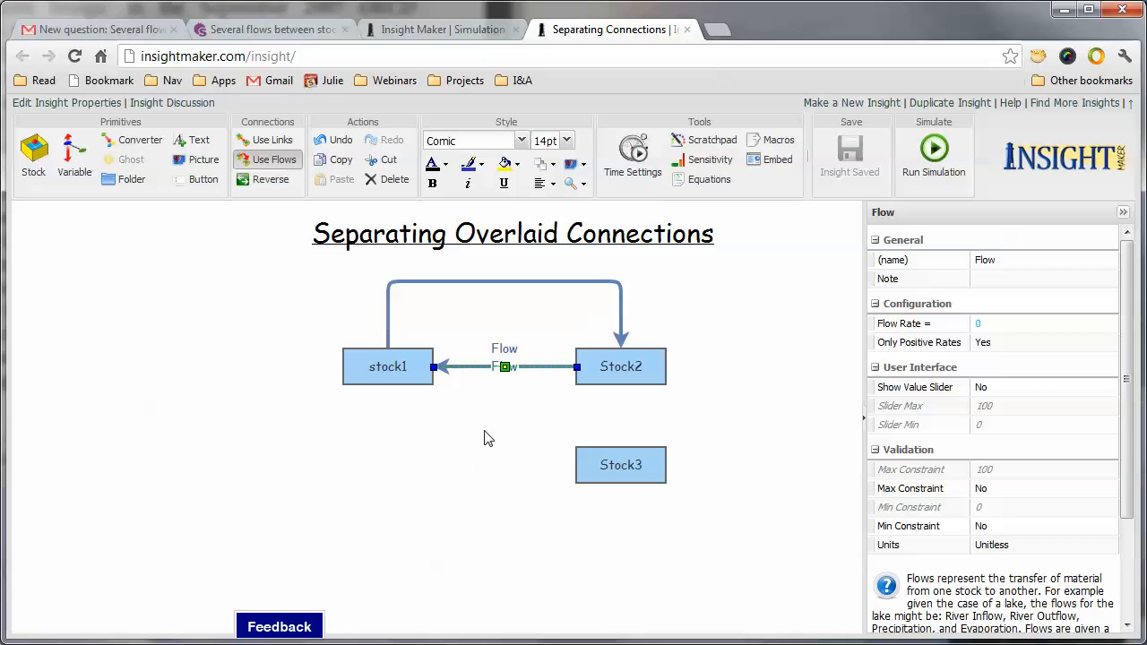
{"action": "left_click_drag", "start_coordinate": [504, 367], "coordinate": [468, 370]}
{"action": "left_click_drag", "start_coordinate": [470, 370], "coordinate": [468, 426]}
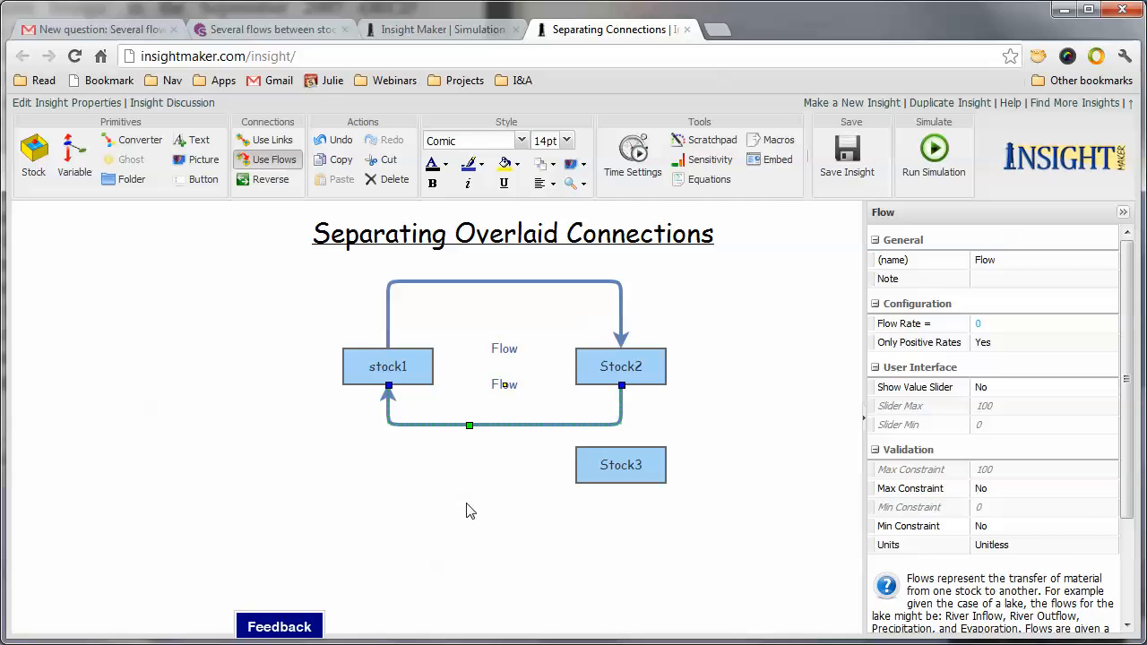
{"action": "left_click", "coordinate": [467, 509]}
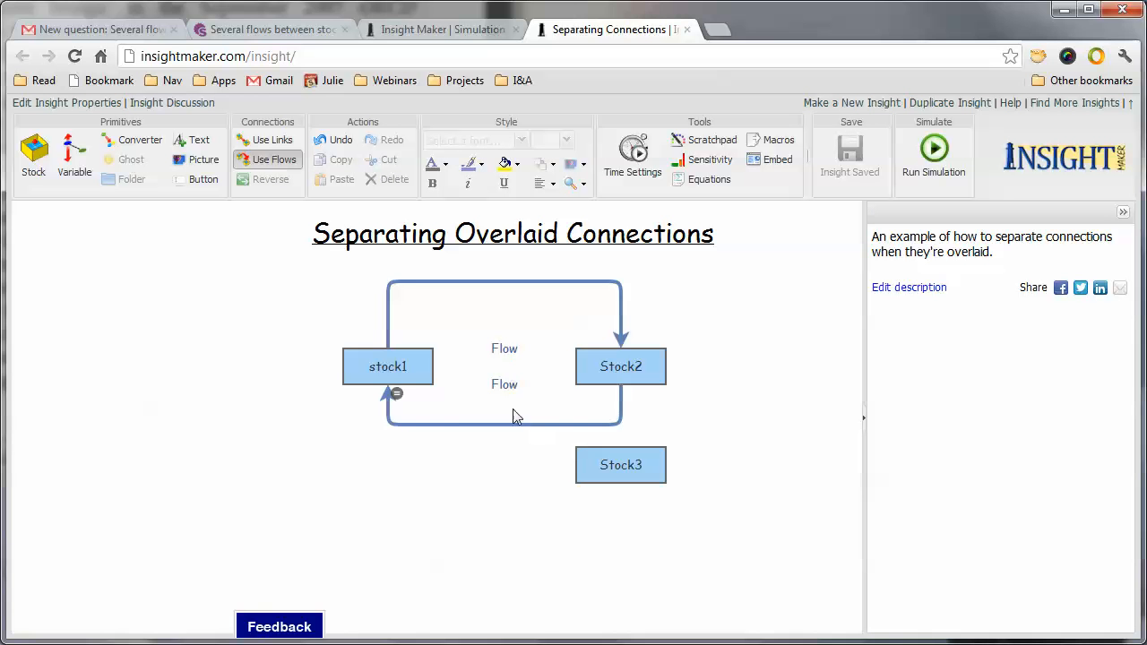
- Move the labels of the upper and lower flows between stock1 and Stock2 onto their respective lines
{"action": "left_click", "coordinate": [502, 349]}
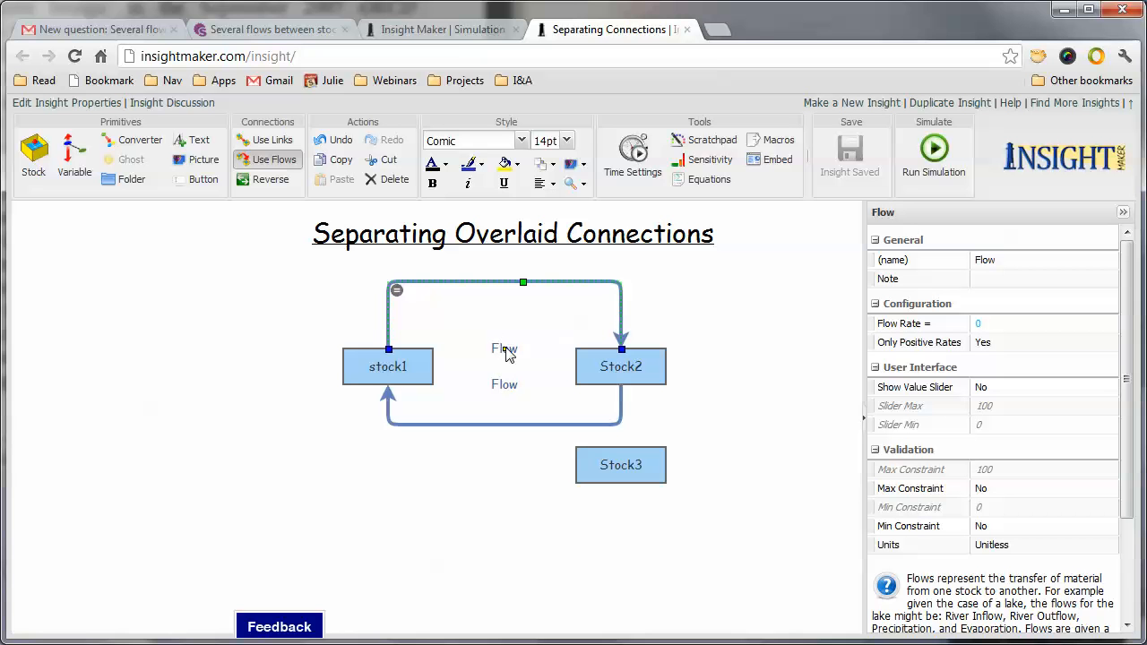
{"action": "left_click_drag", "start_coordinate": [507, 357], "coordinate": [529, 315]}
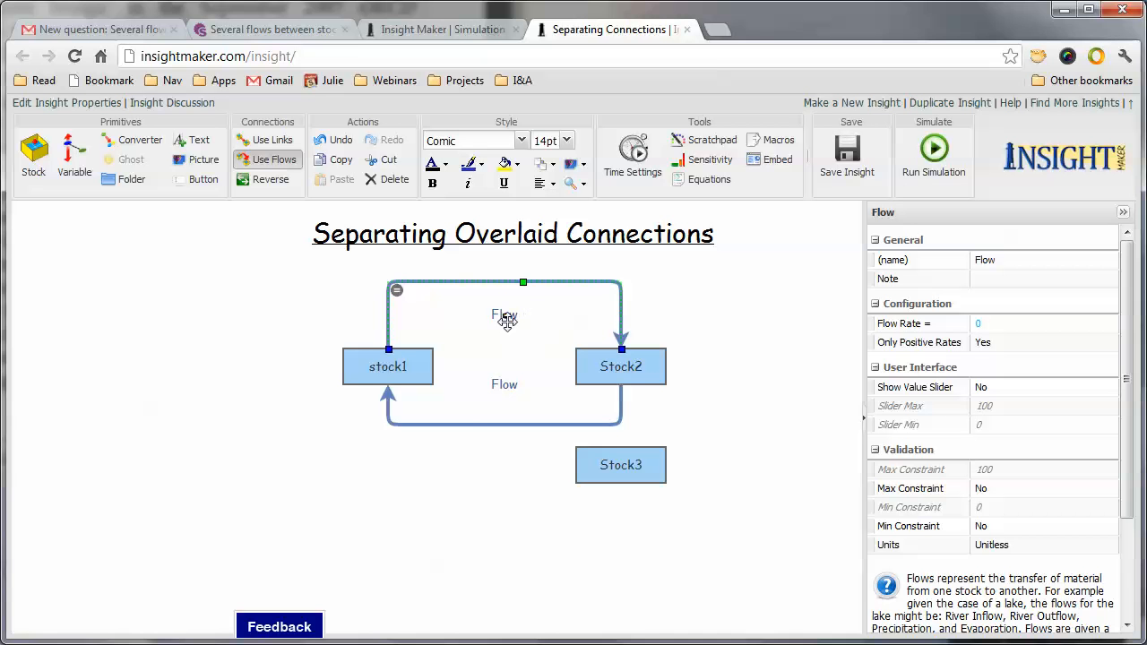
{"action": "left_click", "coordinate": [502, 383]}
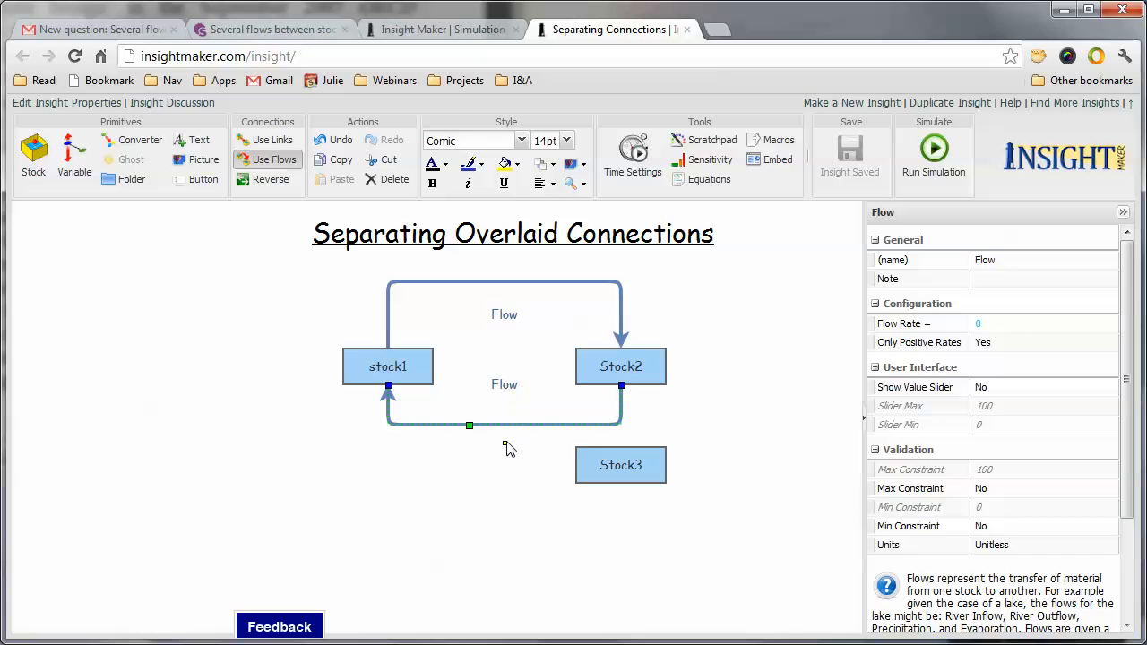
{"action": "left_click_drag", "start_coordinate": [507, 452], "coordinate": [507, 450]}
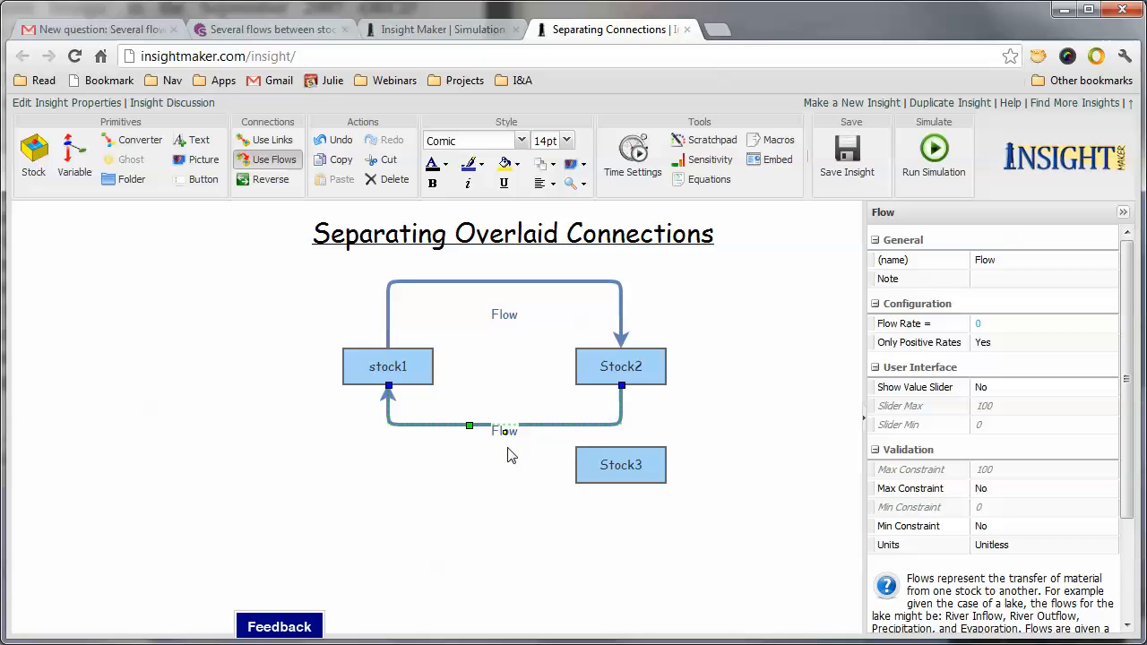
{"action": "left_click", "coordinate": [507, 316]}
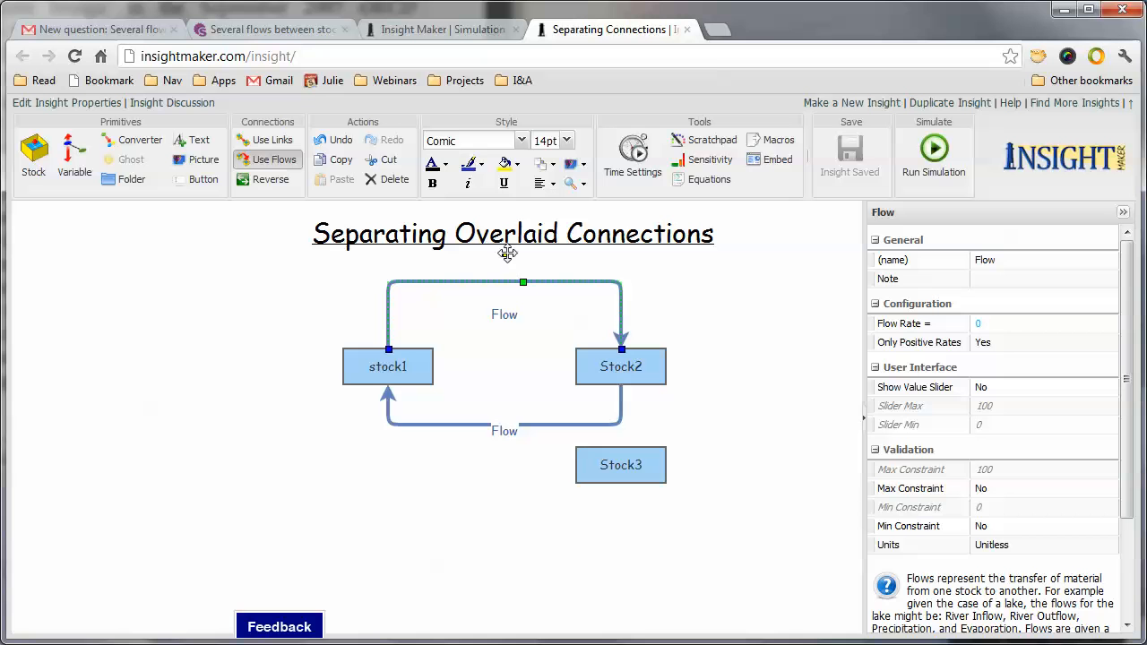
{"action": "left_click_drag", "start_coordinate": [507, 254], "coordinate": [510, 256]}
{"action": "left_click", "coordinate": [534, 344]}
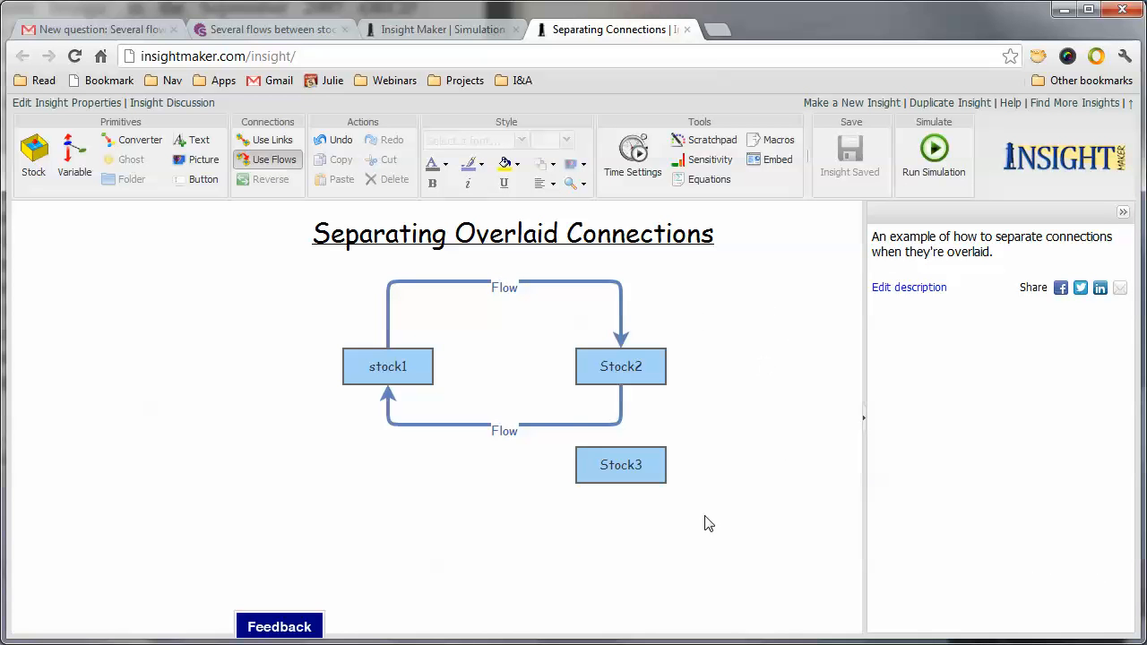
- Move Stock3 a little further below the lower flow and save the insight
{"action": "left_click_drag", "start_coordinate": [704, 527], "coordinate": [546, 431]}
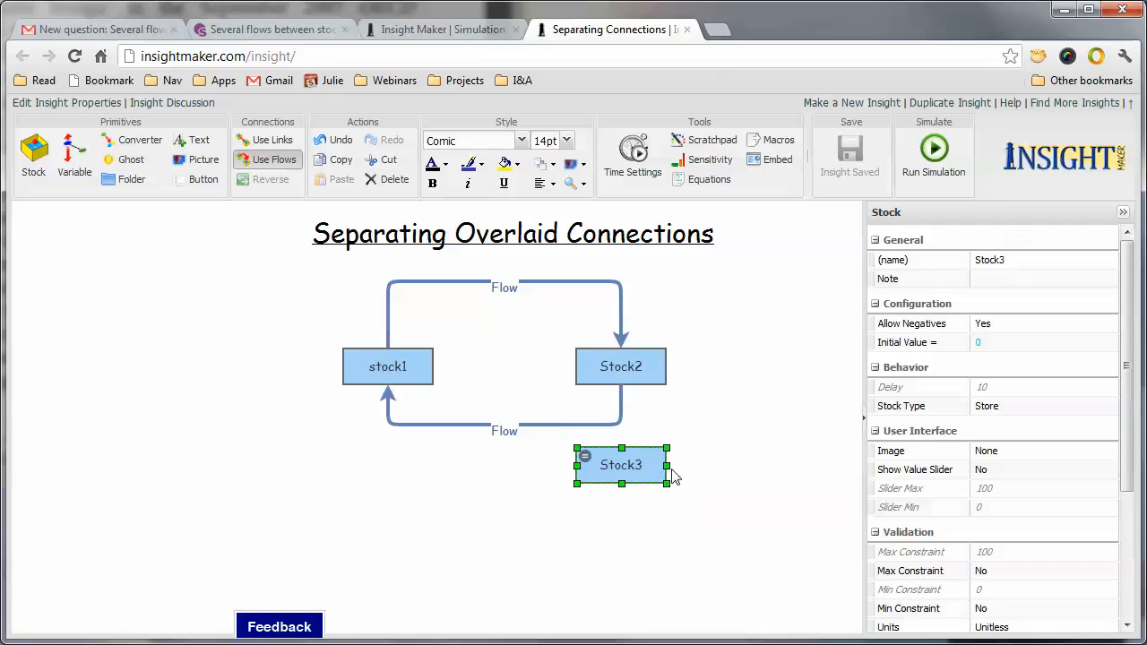
{"action": "left_click_drag", "start_coordinate": [636, 464], "coordinate": [639, 500]}
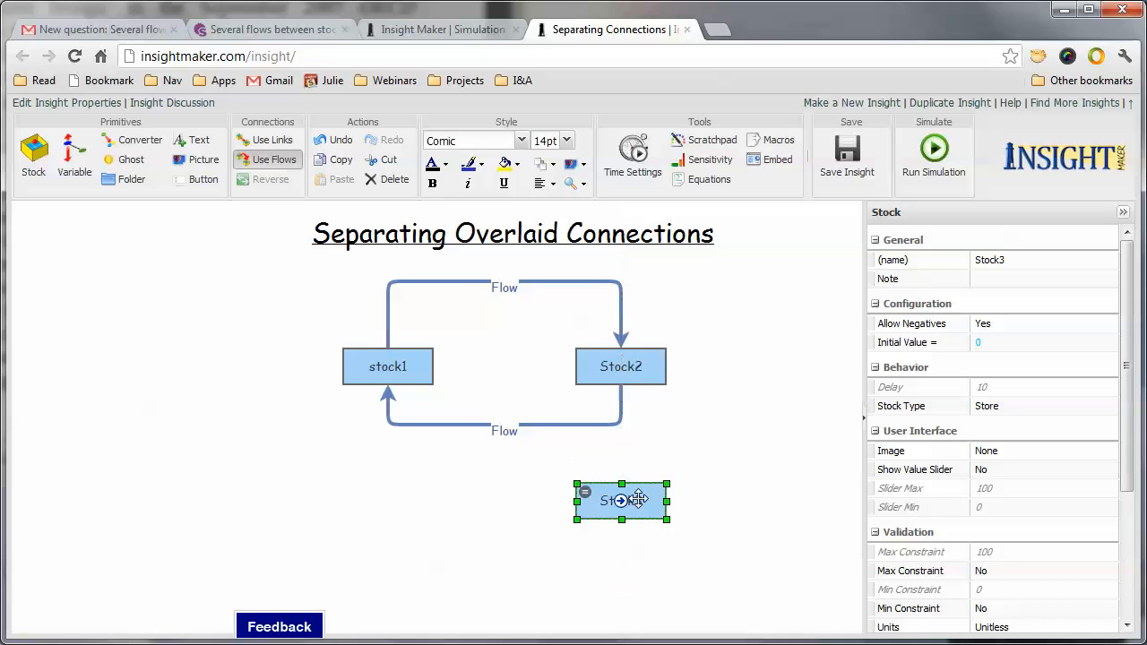
{"action": "left_click", "coordinate": [739, 421]}
{"action": "key", "text": "ctrl+s"}
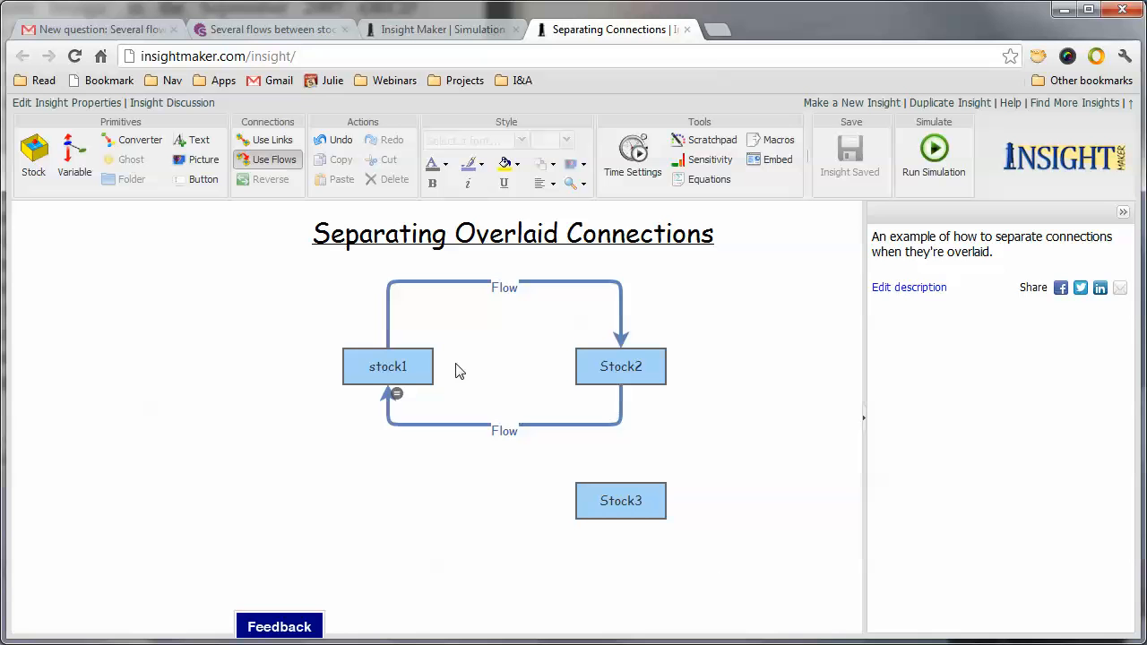
- Draw a flow from Stock3 to the empty canvas below stock1 and reverse it to point into Stock3
{"action": "left_click", "coordinate": [277, 167]}
{"action": "left_click_drag", "start_coordinate": [621, 507], "coordinate": [384, 499]}
{"action": "left_click_drag", "start_coordinate": [383, 500], "coordinate": [381, 497]}
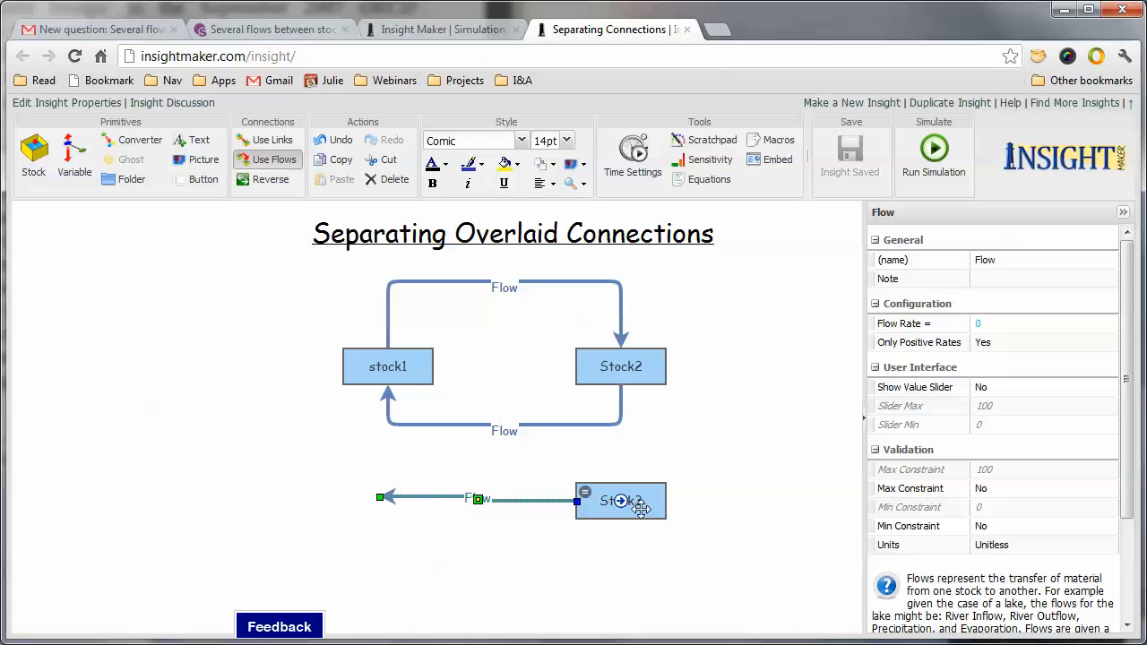
{"action": "left_click", "coordinate": [274, 183]}
- Draw a link from Stock3 to its inflow and bend it above the flow line with one added point
{"action": "left_click", "coordinate": [269, 141]}
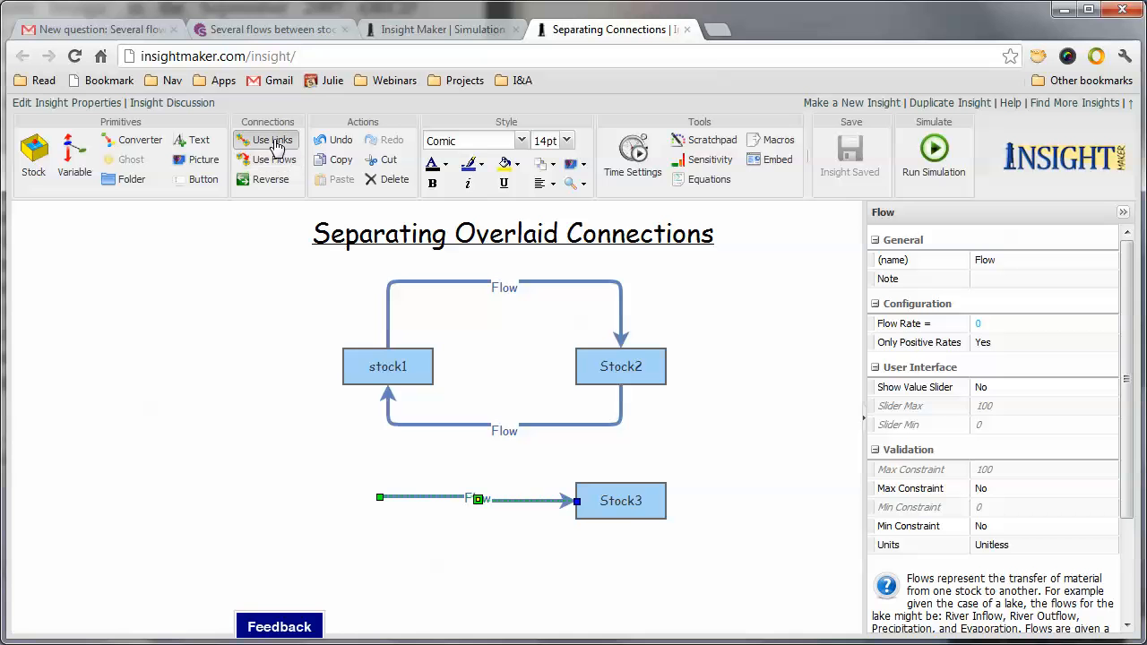
{"action": "left_click_drag", "start_coordinate": [622, 505], "coordinate": [479, 499]}
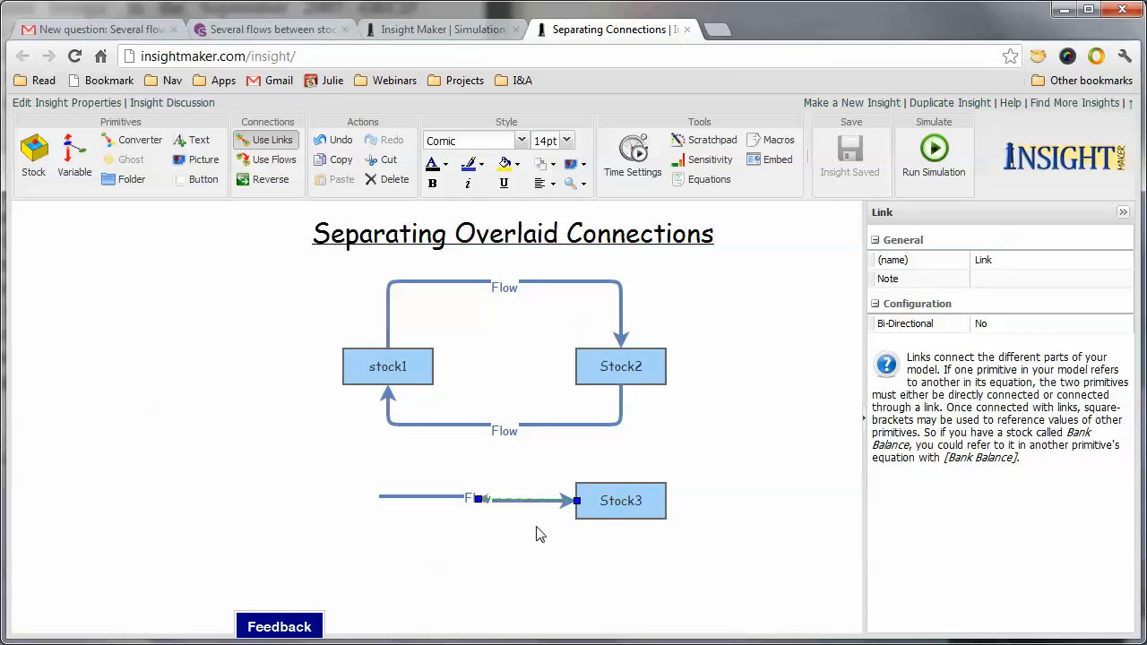
{"action": "left_click", "coordinate": [534, 500], "text": "shift"}
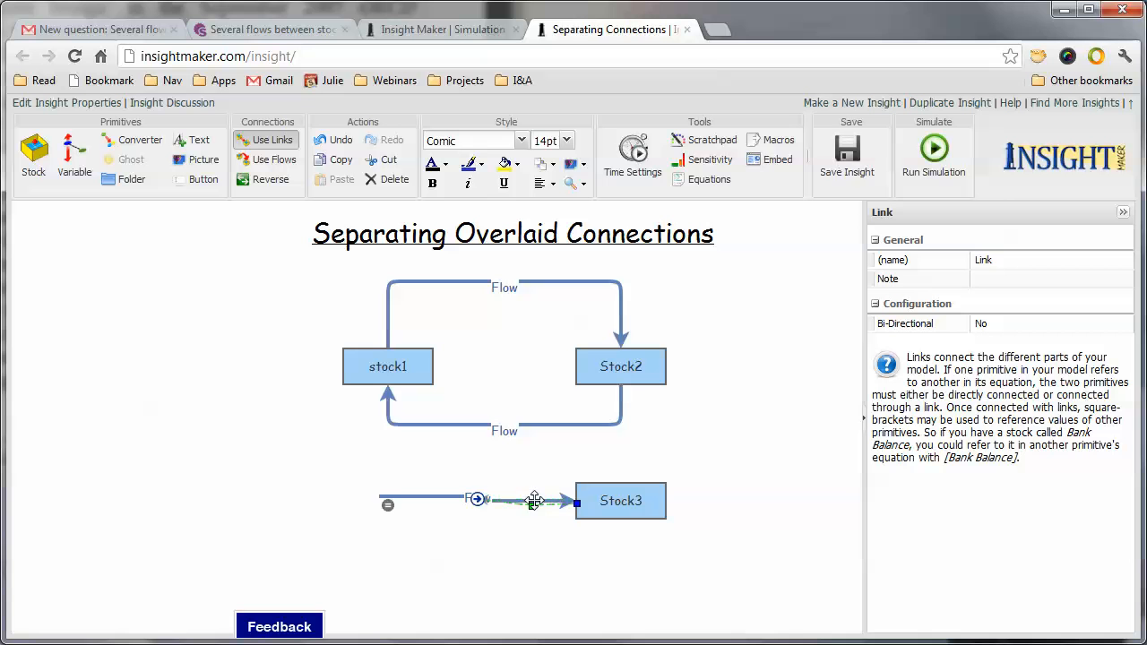
{"action": "left_click_drag", "start_coordinate": [533, 506], "coordinate": [532, 464]}
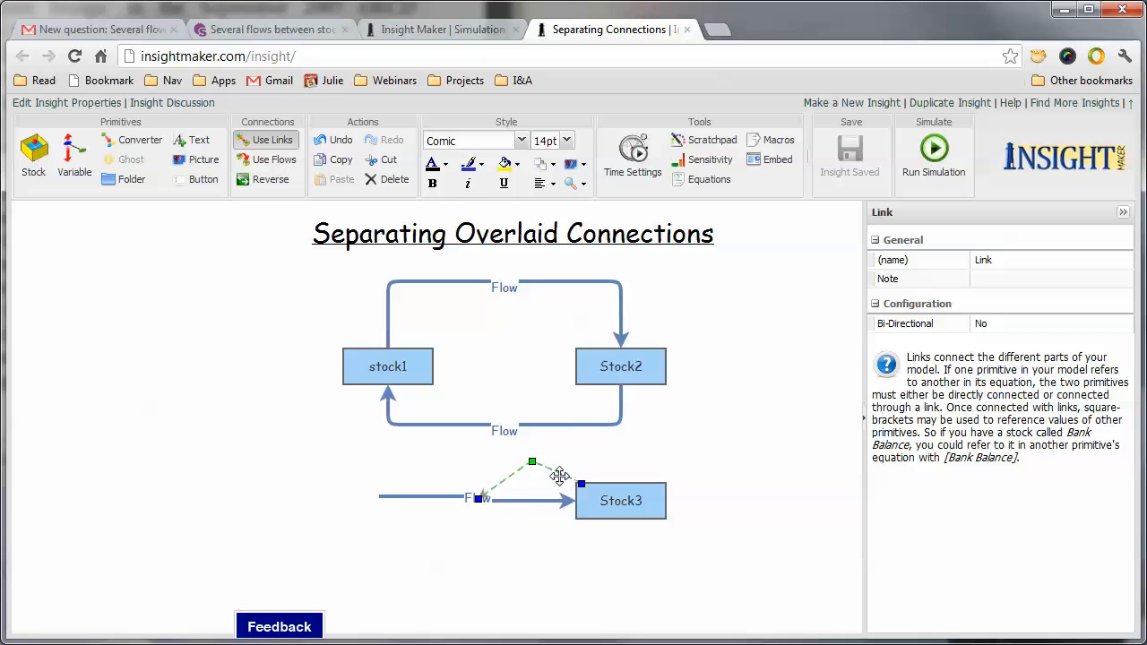
- Add two more bend points to the link from Stock3 to its inflow and shape it into a rounded arc
{"action": "left_click", "coordinate": [557, 470], "text": "shift"}
{"action": "left_click", "coordinate": [505, 480], "text": "shift"}
{"action": "left_click_drag", "start_coordinate": [504, 482], "coordinate": [533, 449]}
{"action": "left_click", "coordinate": [607, 457]}
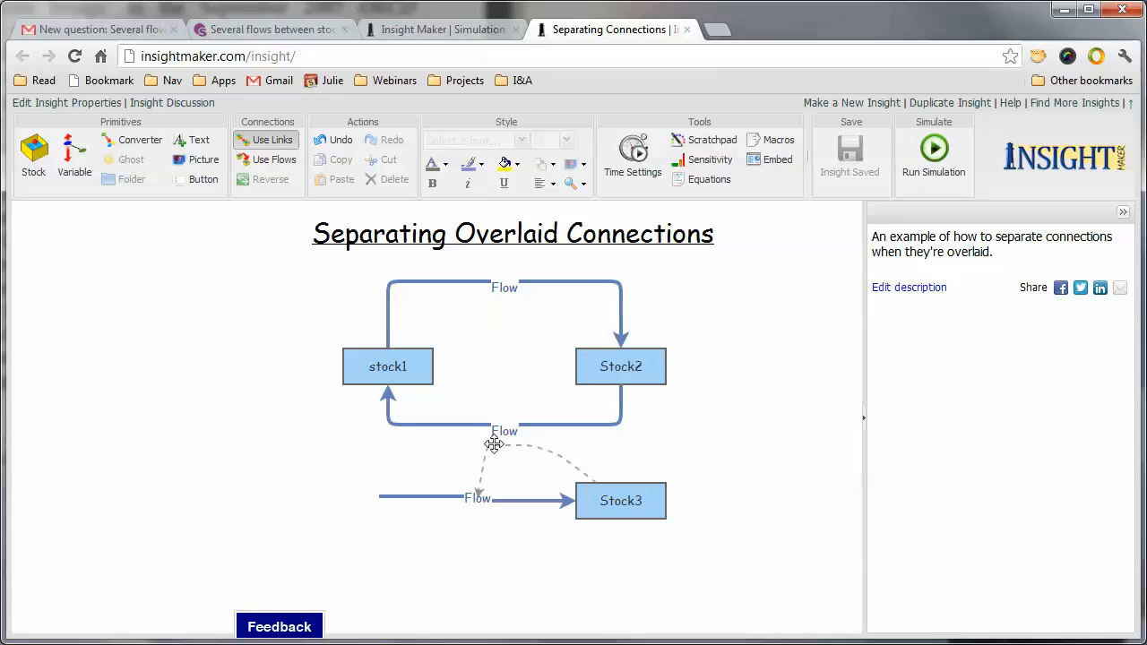
{"action": "left_click", "coordinate": [498, 447]}
{"action": "left_click_drag", "start_coordinate": [487, 447], "coordinate": [577, 452]}
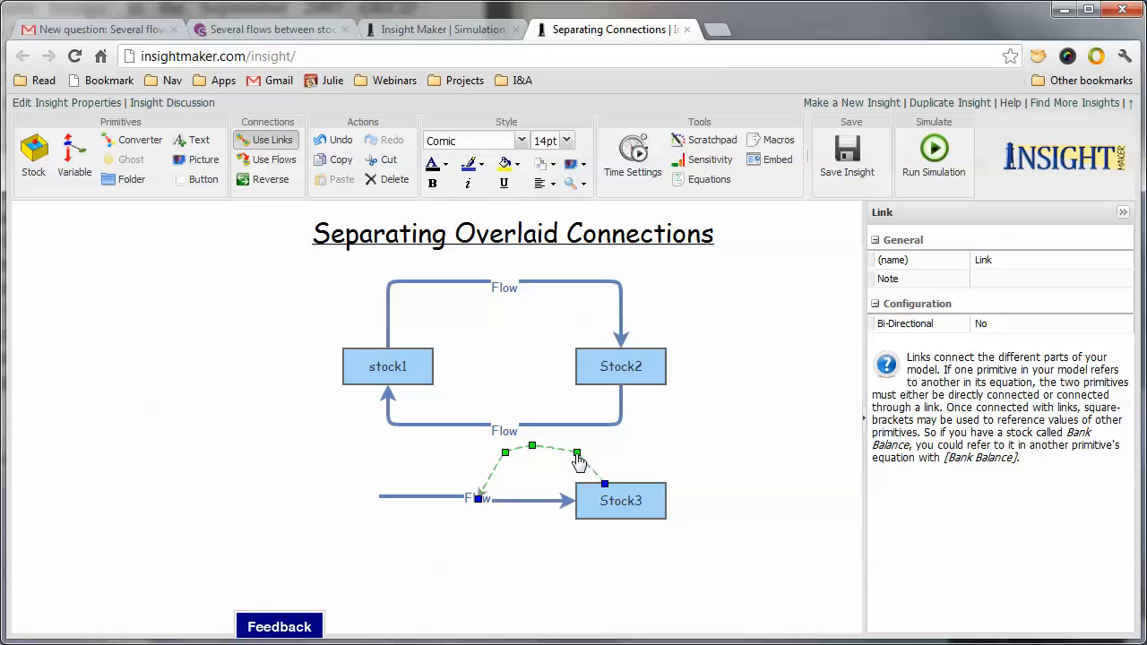
{"action": "left_click", "coordinate": [729, 517]}
- Move Stock3 together with its inflow and link slightly lower, away from the flow above
{"action": "left_click_drag", "start_coordinate": [685, 564], "coordinate": [339, 425]}
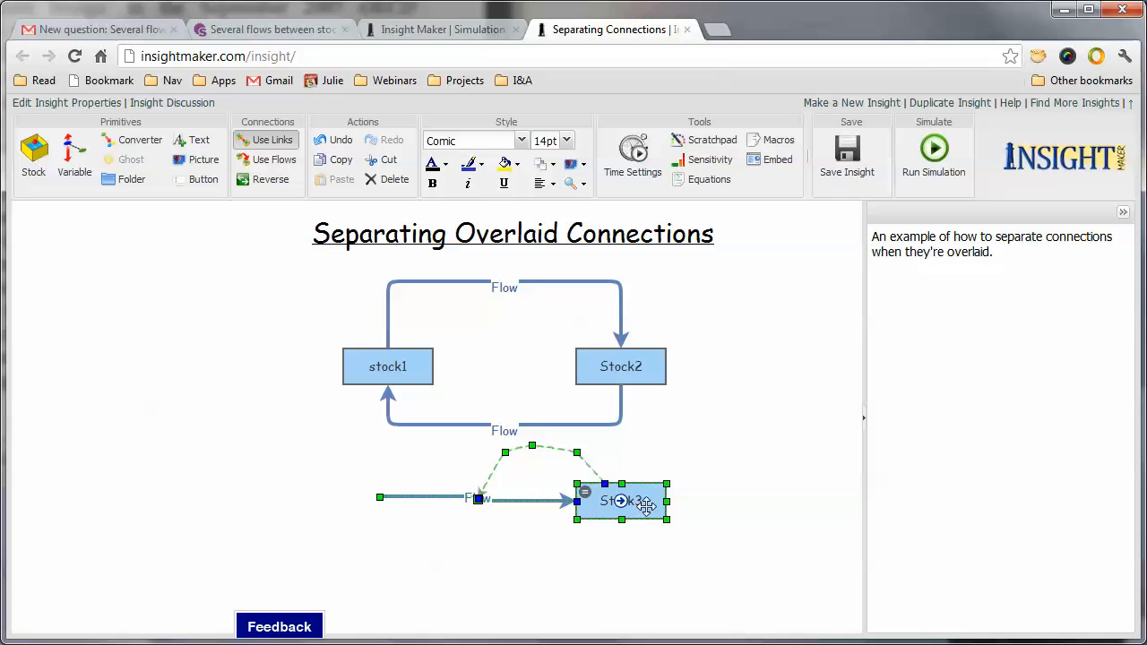
{"action": "left_click_drag", "start_coordinate": [636, 512], "coordinate": [645, 541]}
{"action": "left_click", "coordinate": [719, 471]}
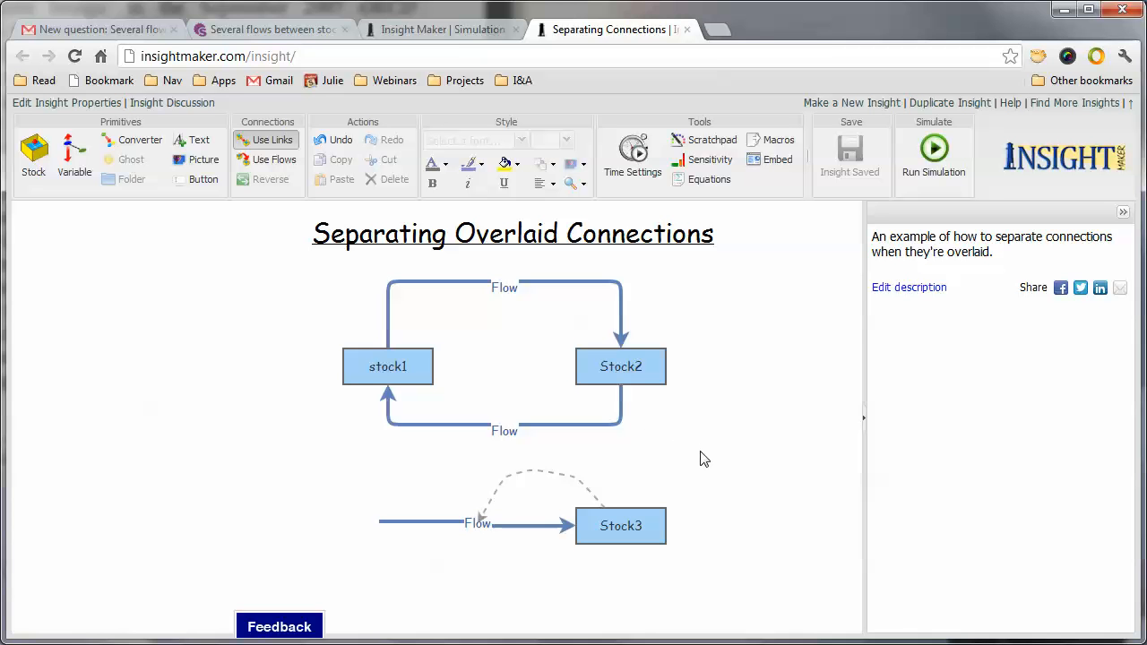
{"action": "mouse_move", "coordinate": [626, 376]}
{"action": "mouse_move", "coordinate": [504, 288]}
{"action": "mouse_move", "coordinate": [504, 290]}
{"action": "left_click", "coordinate": [504, 289]}
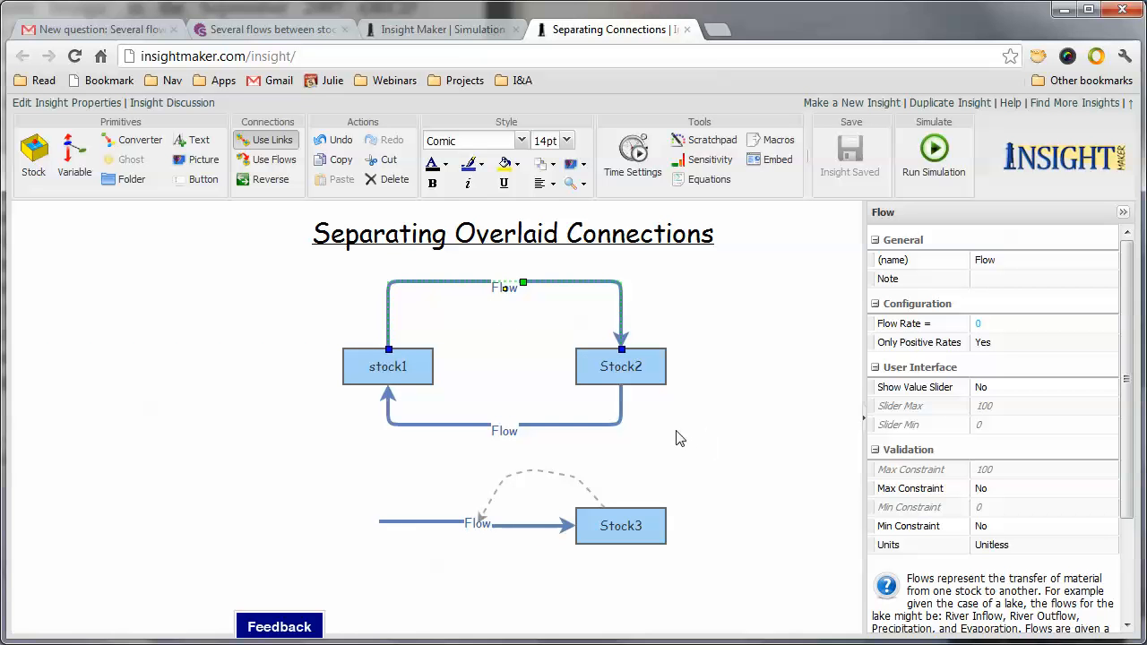
{"action": "left_click", "coordinate": [703, 437]}
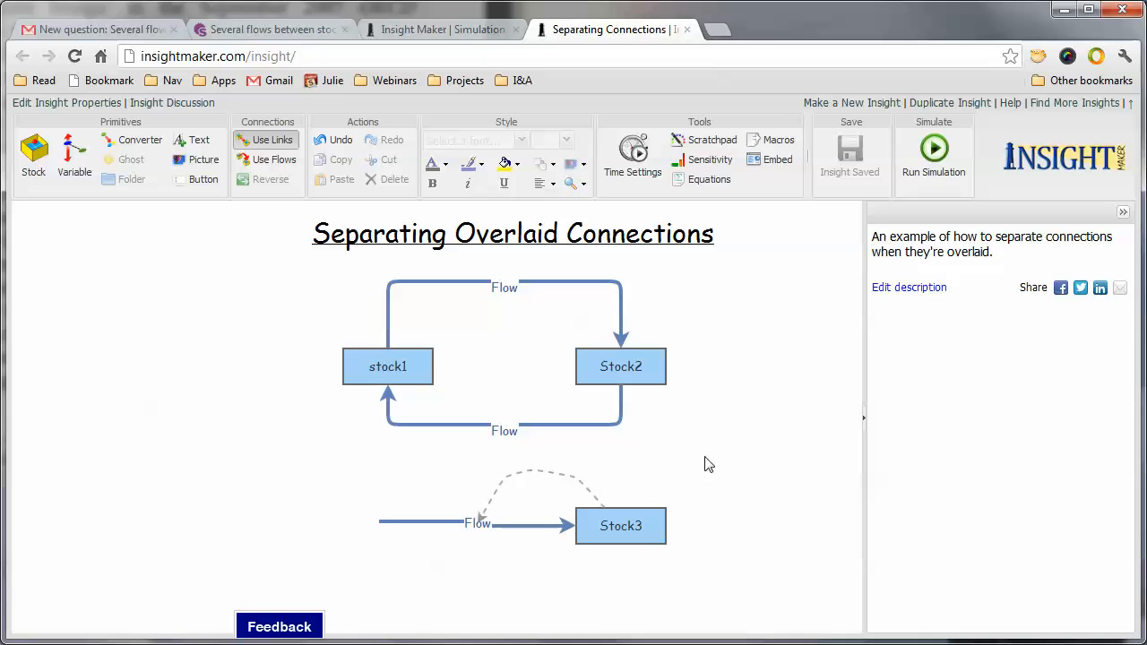
- Draw a link from Stock3's inflow to the upper stock1 to Stock2 flow and add four bend points along it
{"action": "mouse_move", "coordinate": [473, 517]}
{"action": "left_click_drag", "start_coordinate": [479, 525], "coordinate": [504, 285]}
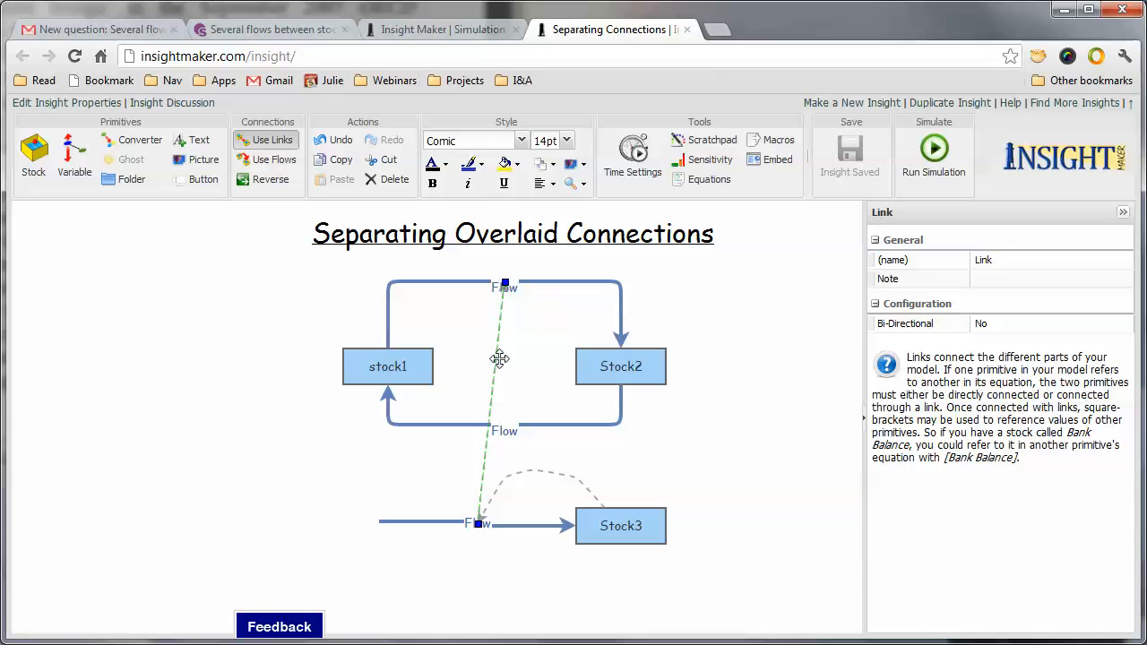
{"action": "left_click", "coordinate": [492, 380], "text": "shift"}
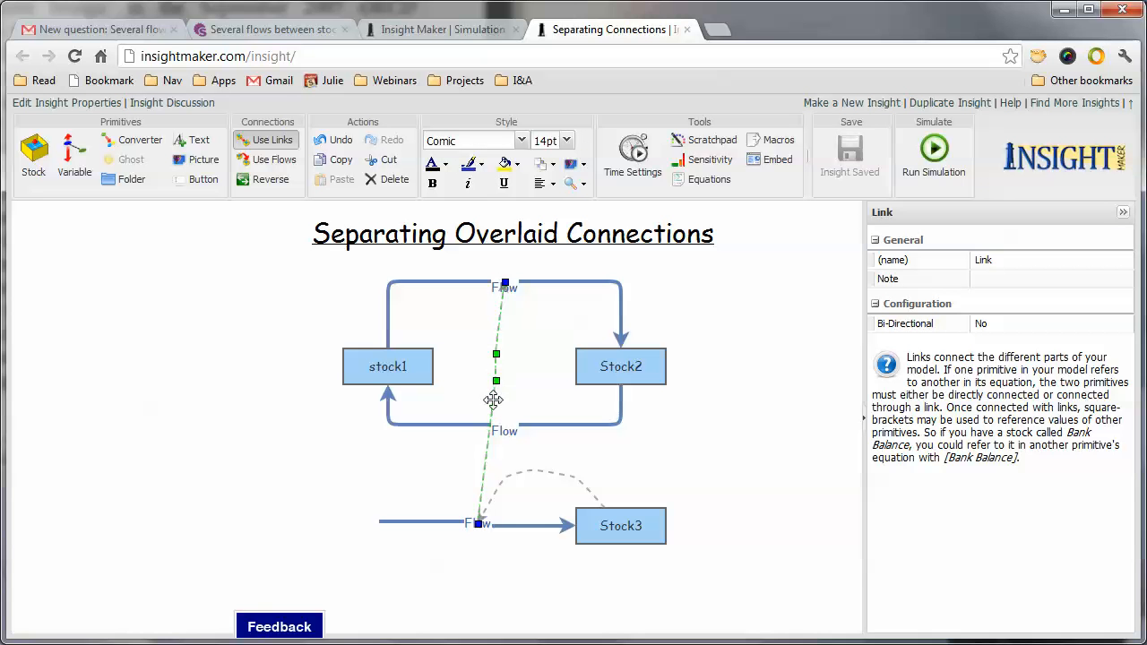
{"action": "left_click", "coordinate": [486, 461], "text": "shift"}
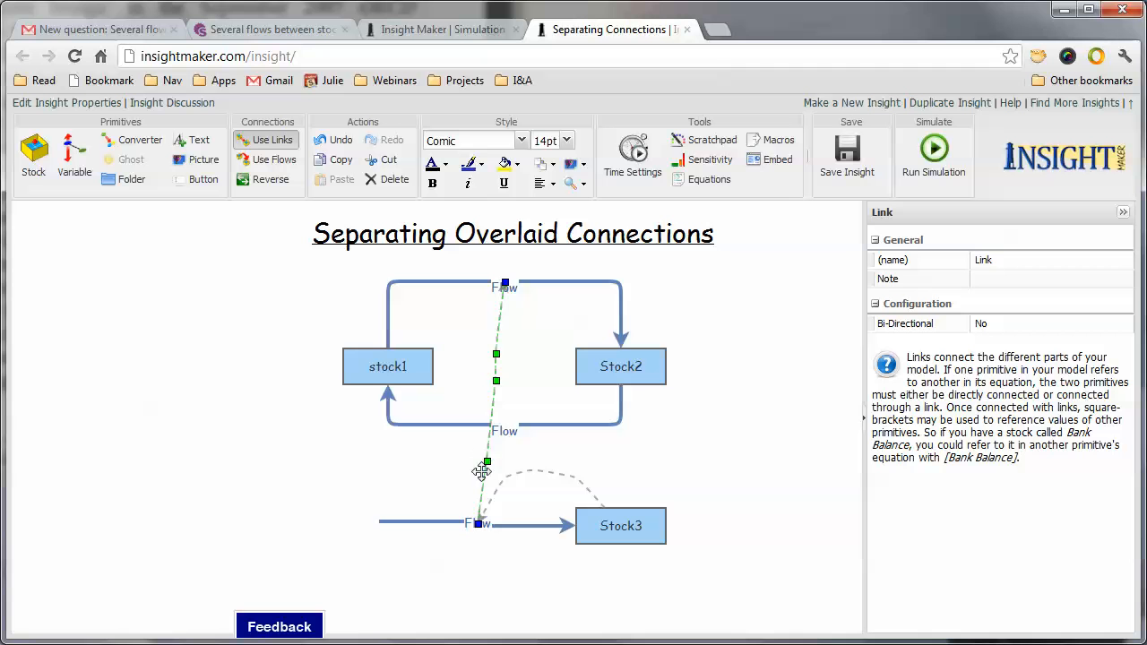
{"action": "left_click", "coordinate": [478, 489], "text": "shift"}
- Reposition the four bend points so the link between the two flows curves around the left side of stock1 and above it
{"action": "left_click_drag", "start_coordinate": [478, 489], "coordinate": [344, 470]}
{"action": "left_click_drag", "start_coordinate": [488, 462], "coordinate": [309, 336]}
{"action": "left_click_drag", "start_coordinate": [497, 387], "coordinate": [326, 282]}
{"action": "left_click_drag", "start_coordinate": [492, 350], "coordinate": [460, 247]}
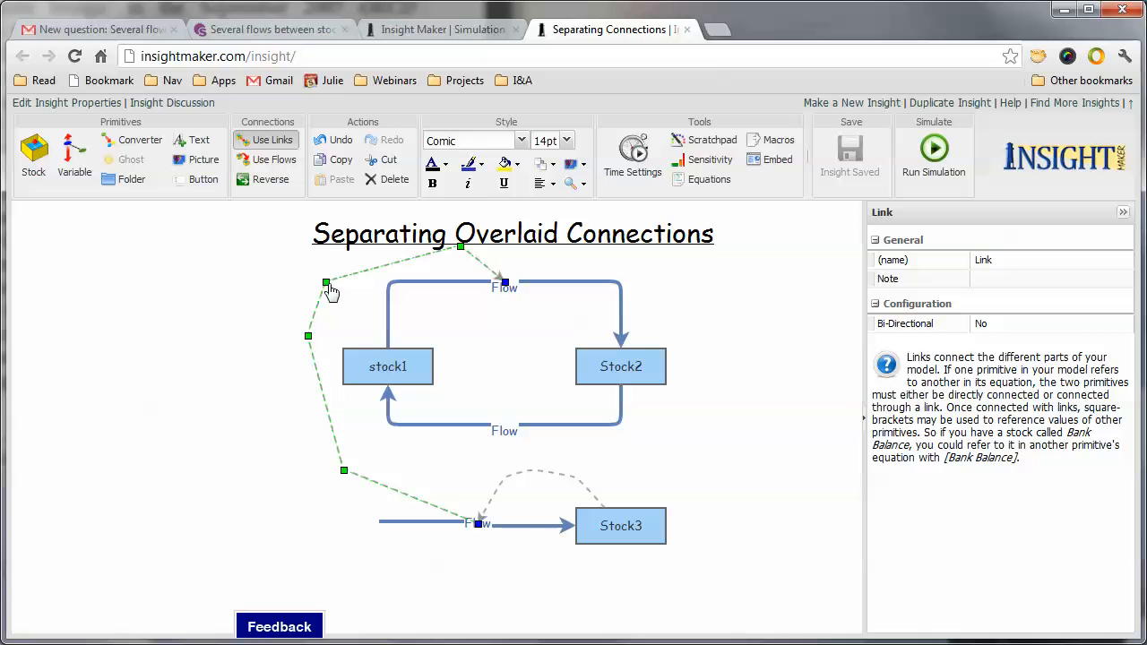
- Add three more bend points to the link between the two flows and adjust its points into a smoother curve around stock1
{"action": "left_click_drag", "start_coordinate": [327, 283], "coordinate": [353, 272]}
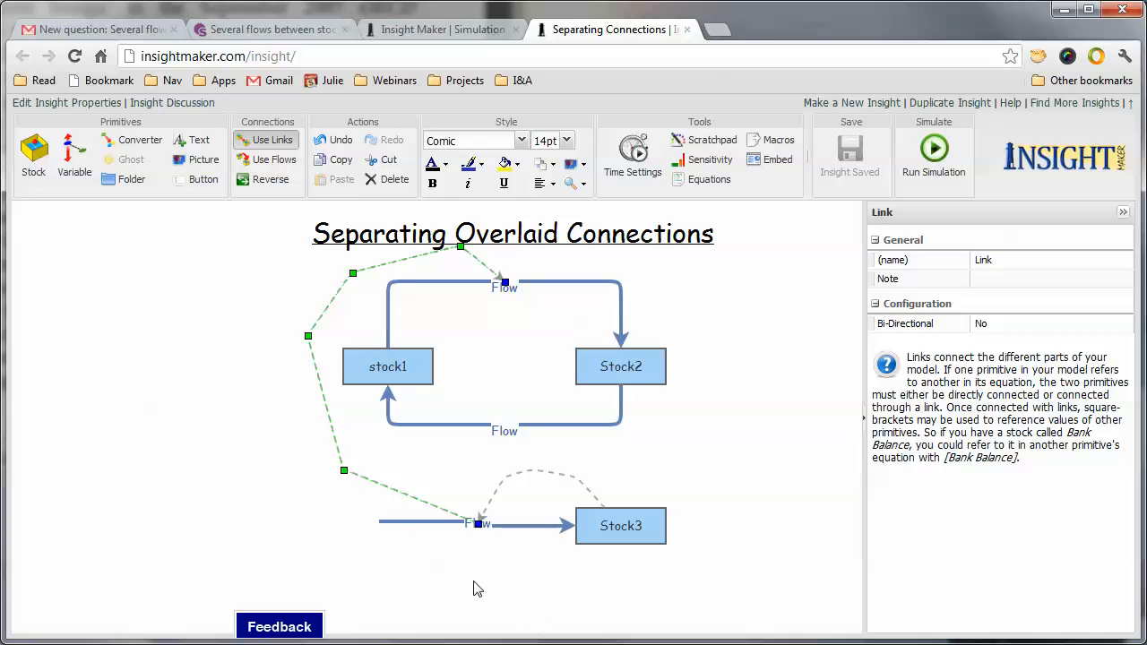
{"action": "left_click", "coordinate": [405, 496]}
{"action": "left_click", "coordinate": [323, 395]}
{"action": "left_click", "coordinate": [333, 299]}
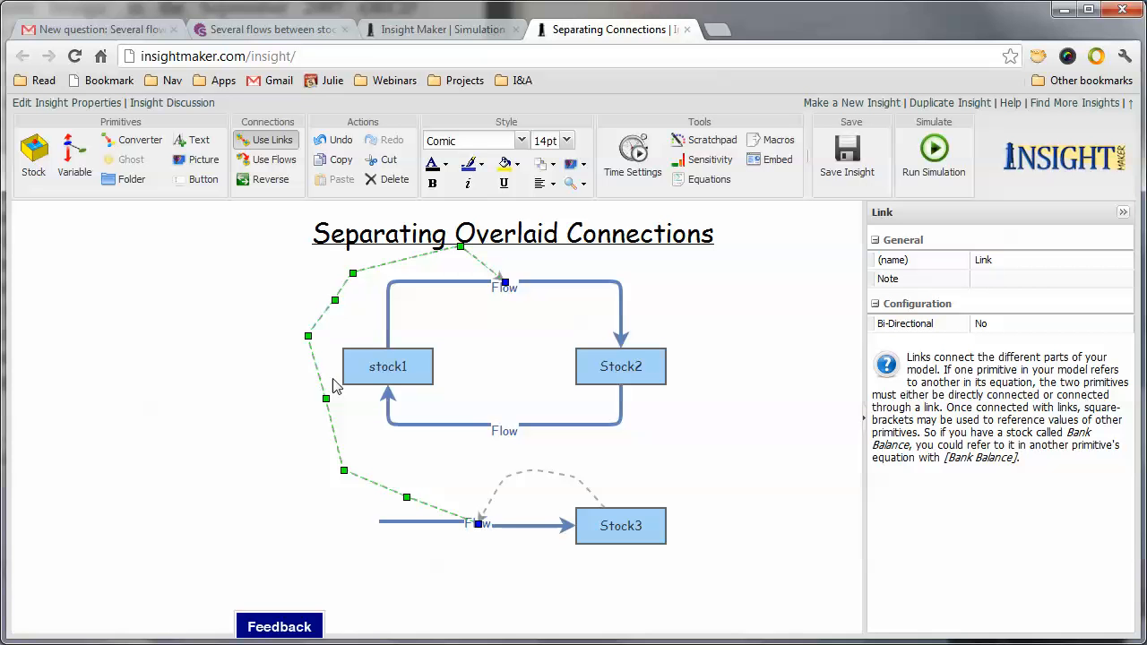
{"action": "left_click_drag", "start_coordinate": [327, 401], "coordinate": [308, 408]}
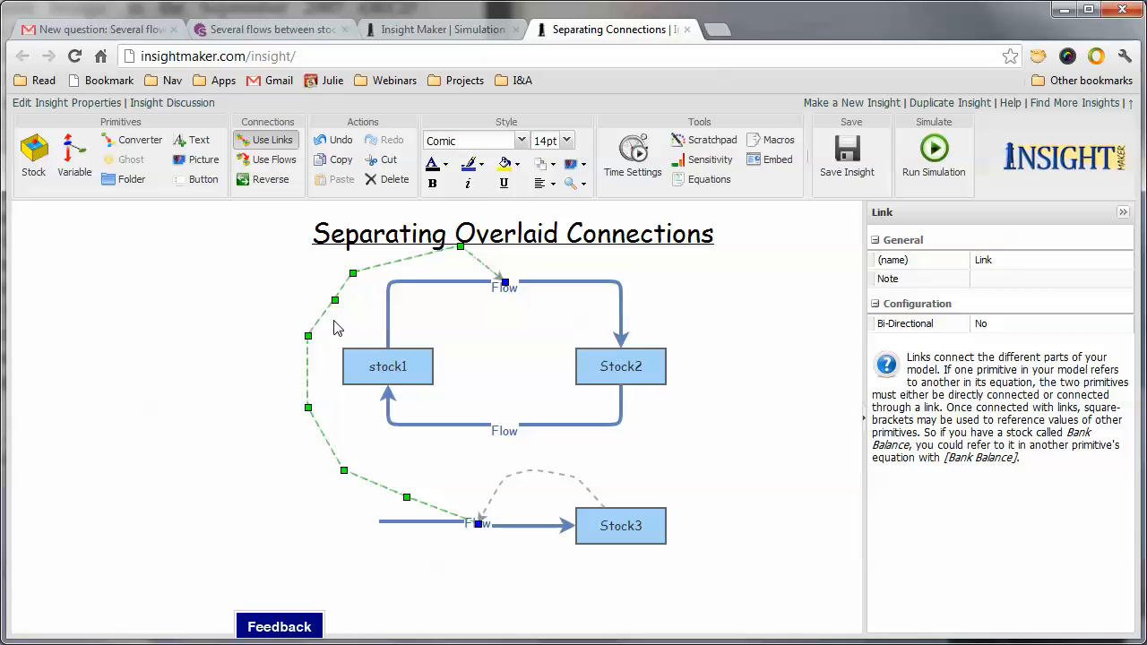
{"action": "left_click_drag", "start_coordinate": [323, 298], "coordinate": [326, 300]}
- Reattach the end of Stock3's link from its inflow to the lower flow between Stock2 and stock1
{"action": "left_click", "coordinate": [583, 480]}
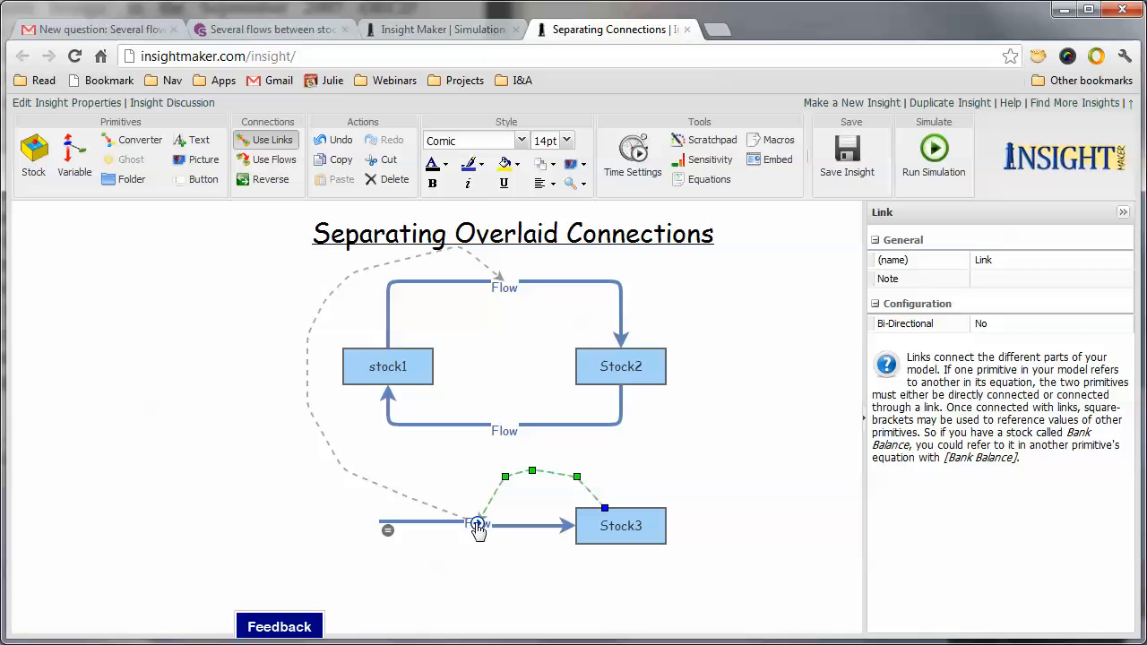
{"action": "left_click", "coordinate": [267, 140]}
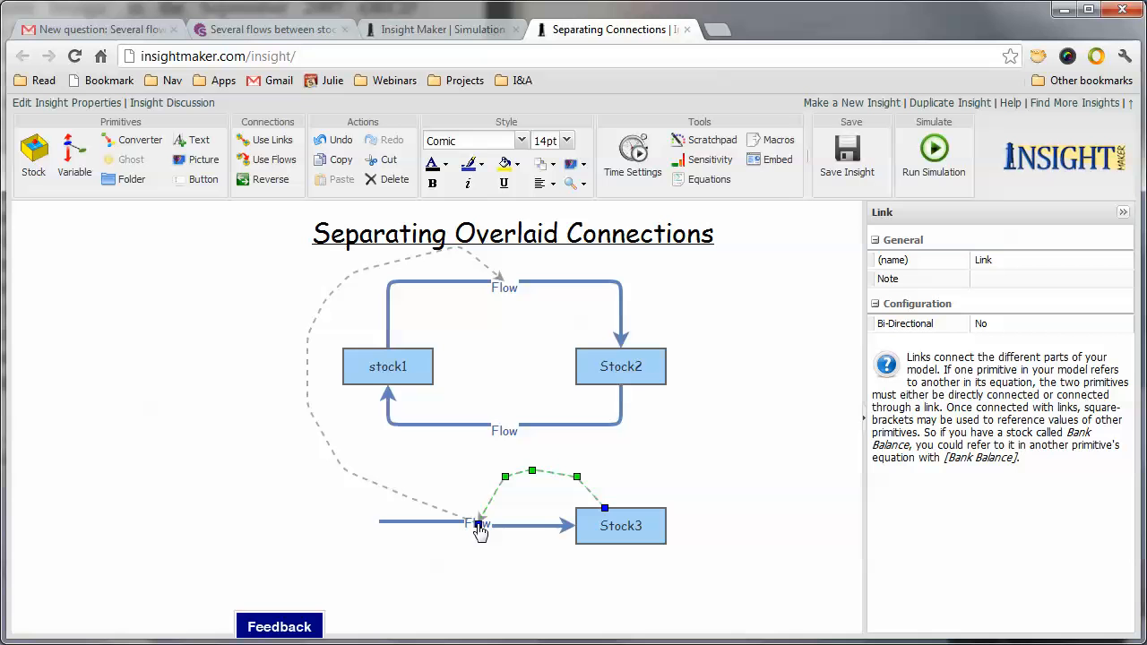
{"action": "left_click_drag", "start_coordinate": [477, 523], "coordinate": [504, 428]}
{"action": "left_click", "coordinate": [766, 461]}
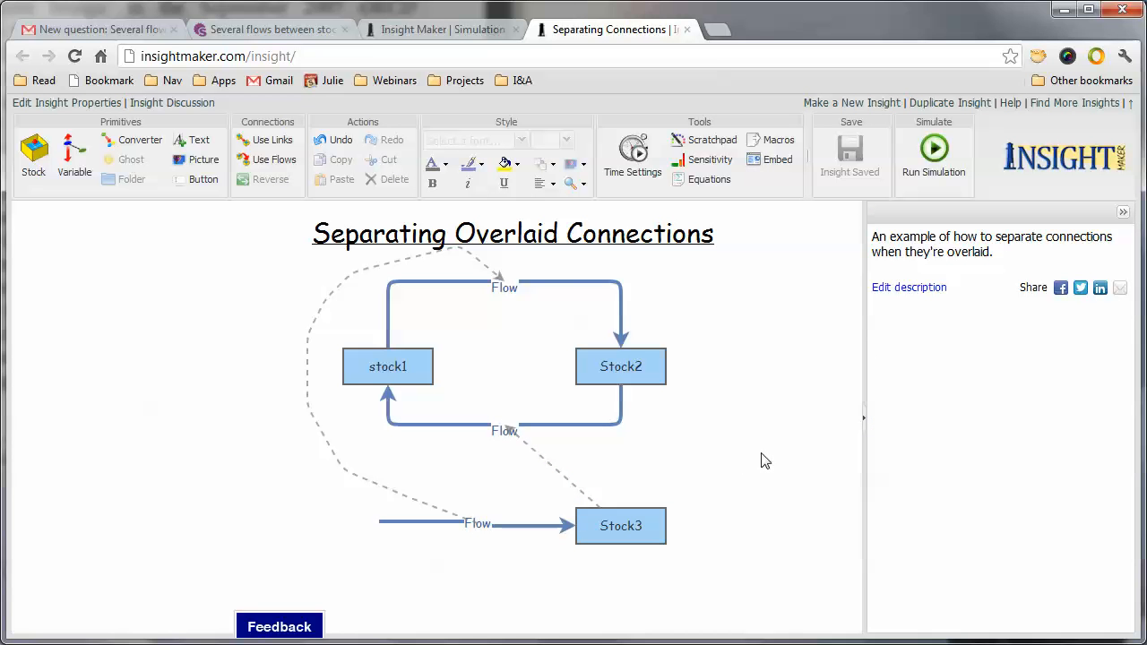